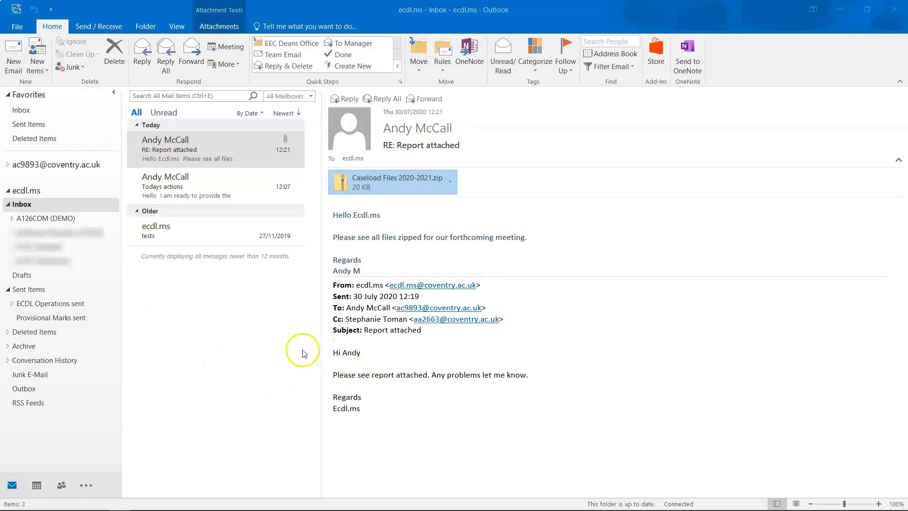
left_click(17, 28)
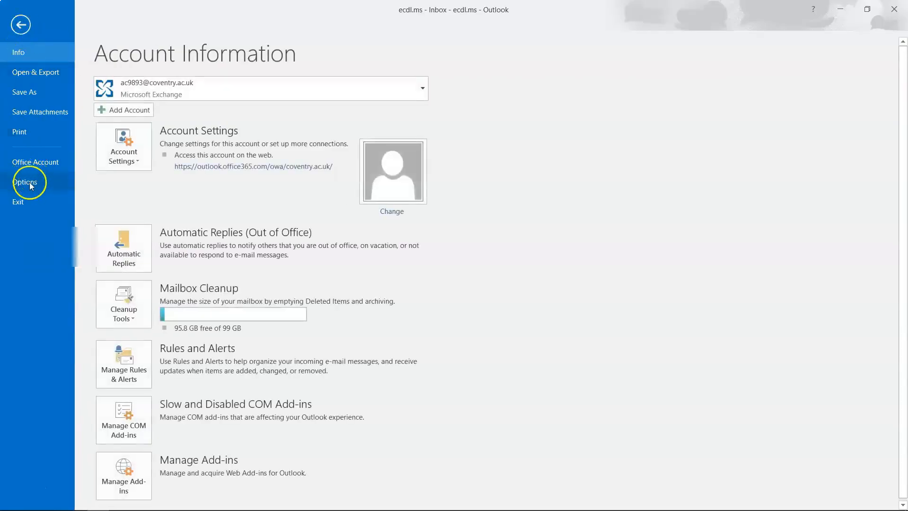
left_click(32, 181)
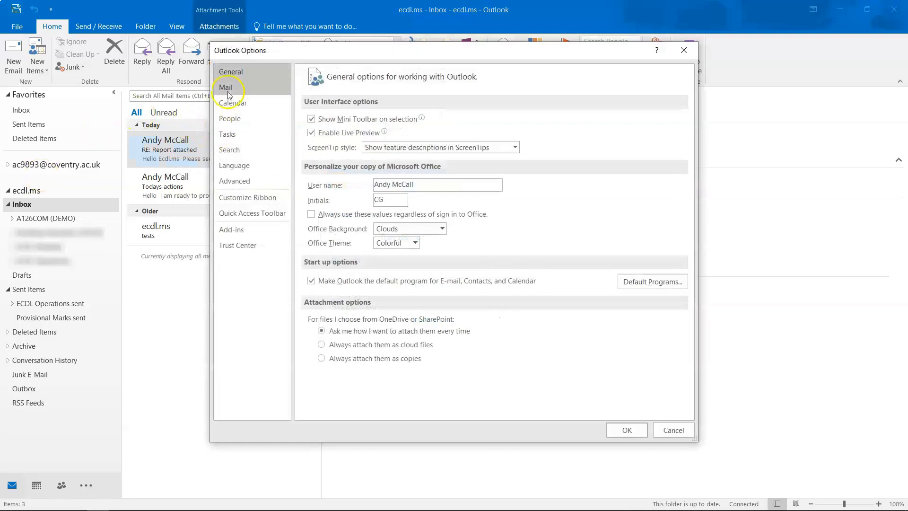
left_click(227, 88)
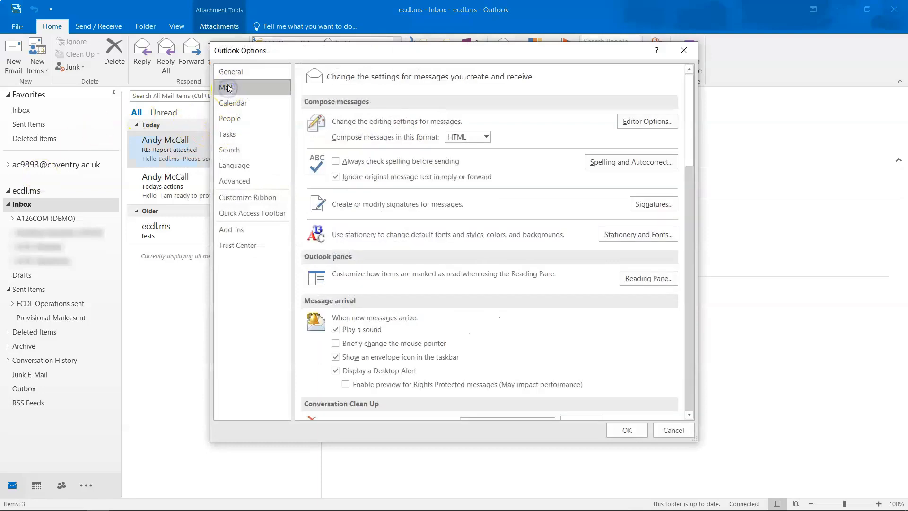
left_click(644, 206)
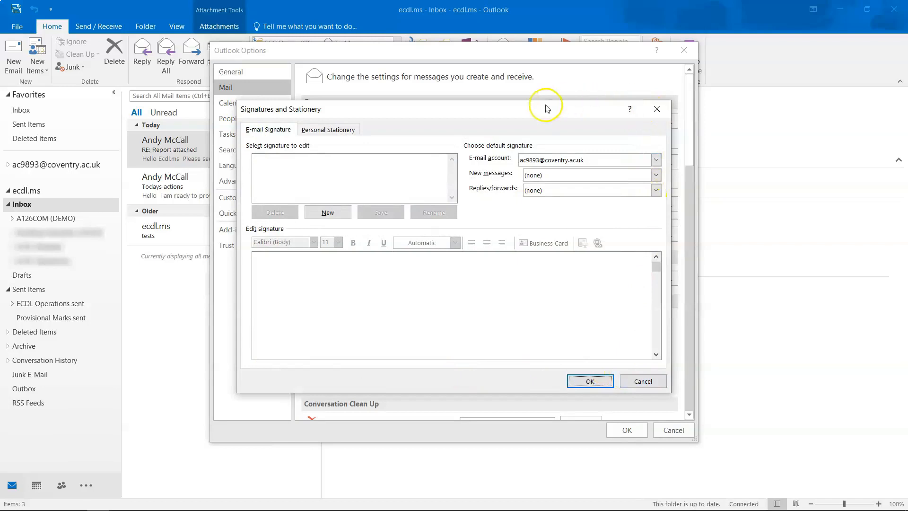
left_click(639, 387)
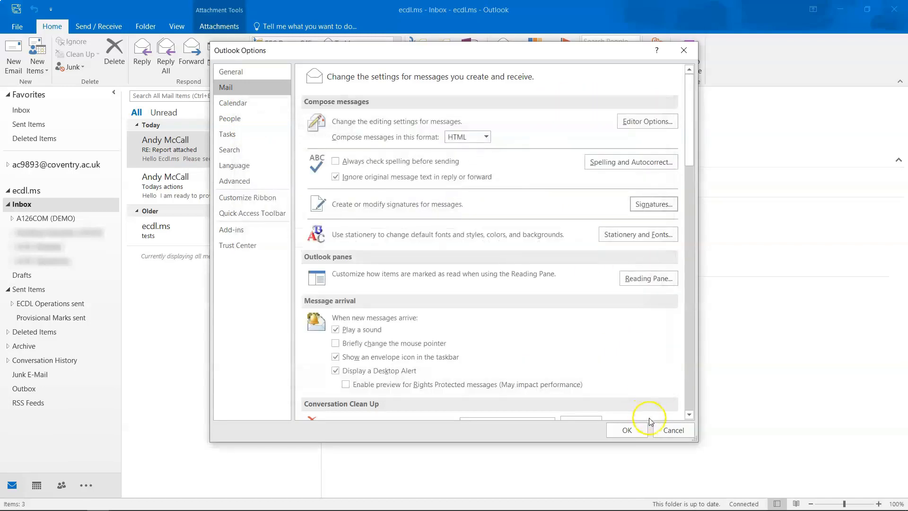
left_click(668, 431)
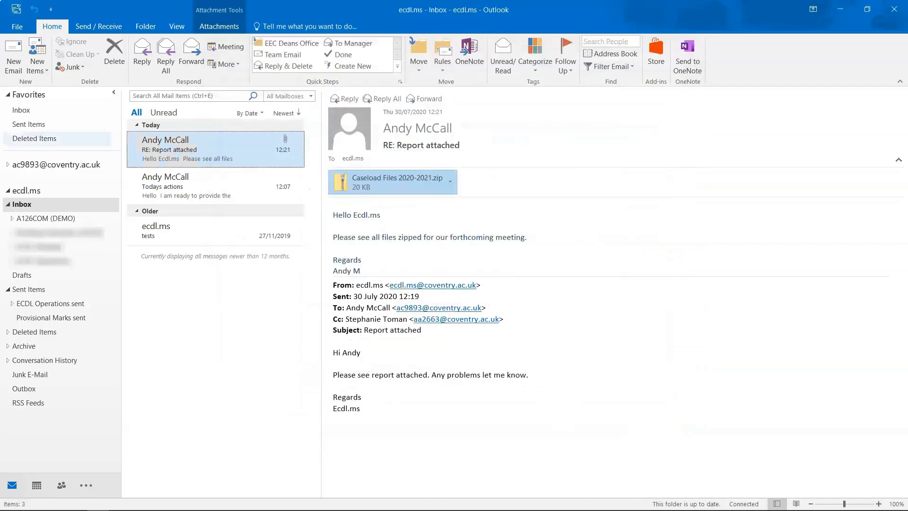
- Open the signature editor from the mail options and select the listed e-mail account for the default signature
left_click(10, 27)
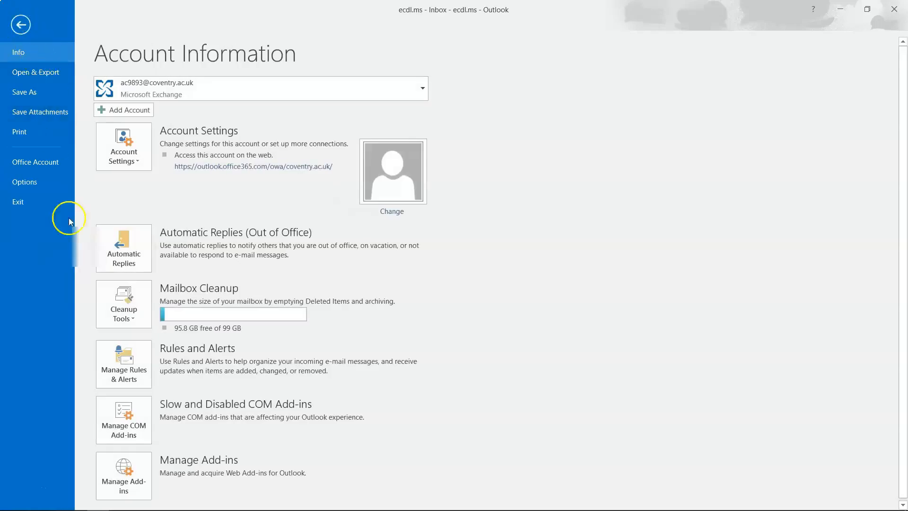
left_click(28, 188)
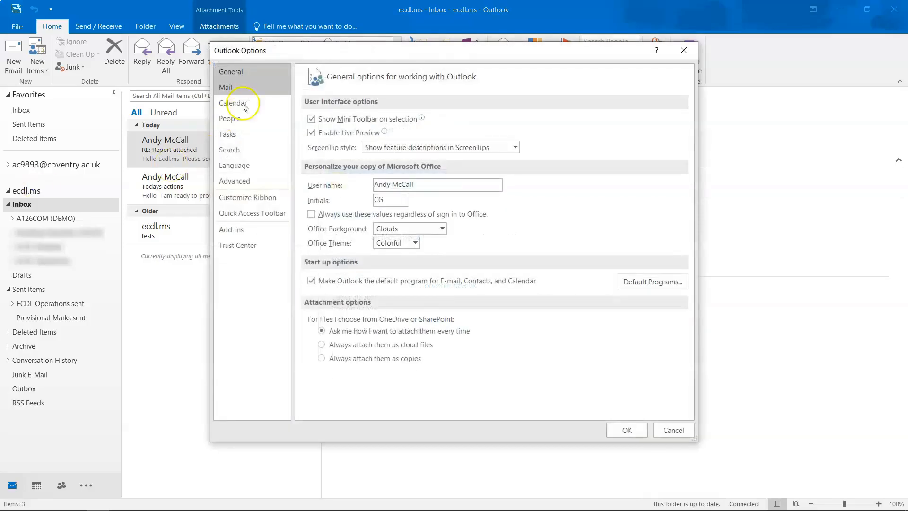
left_click(242, 89)
left_click(655, 205)
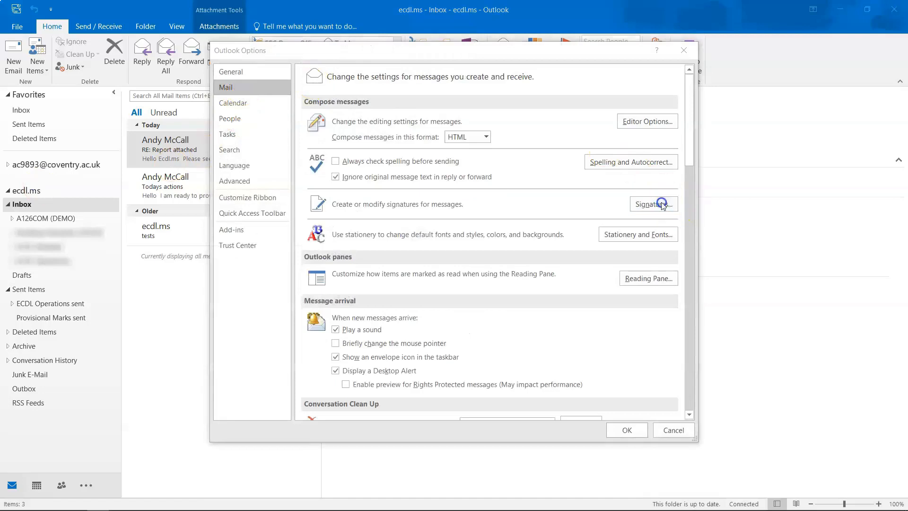
left_click(655, 159)
left_click(524, 163)
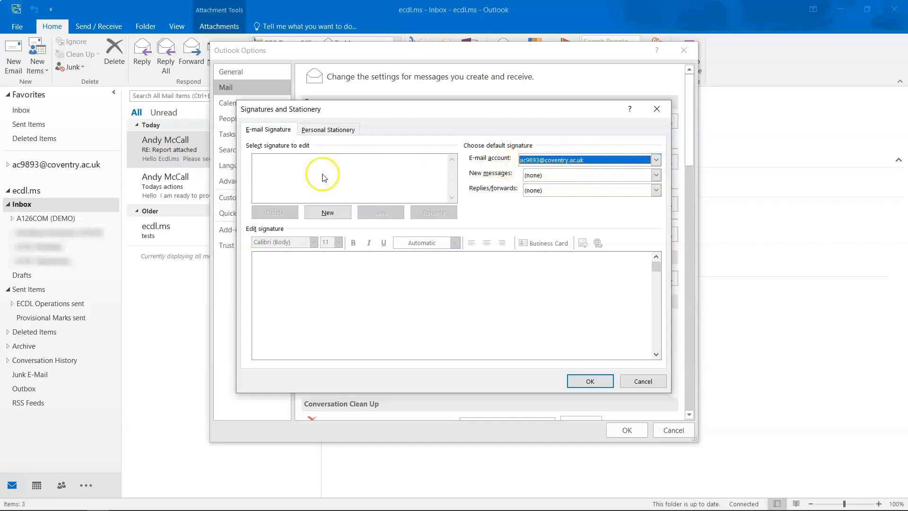
left_click(291, 161)
left_click(315, 213)
left_click(410, 247)
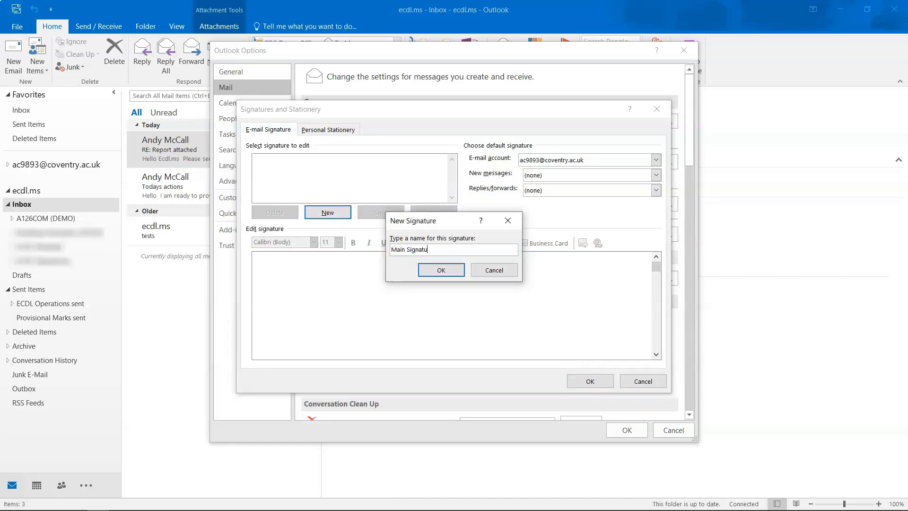
left_click(441, 270)
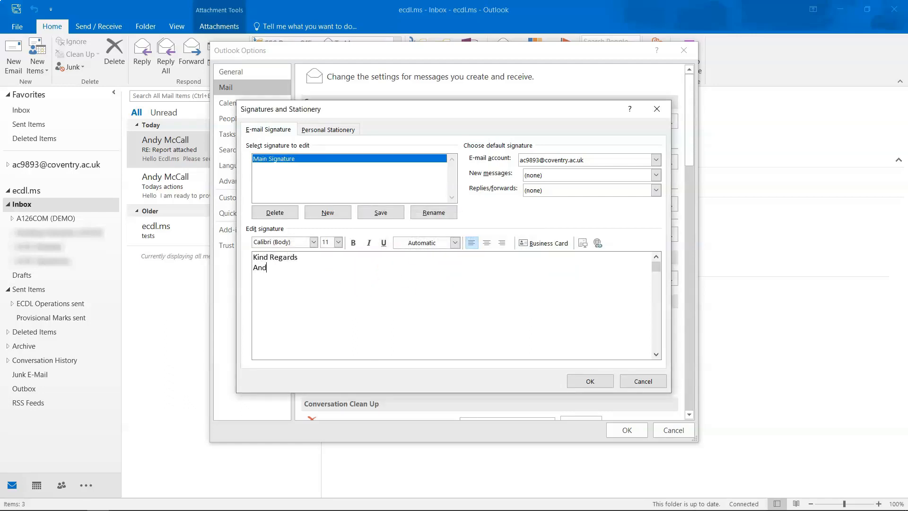
type("McCall")
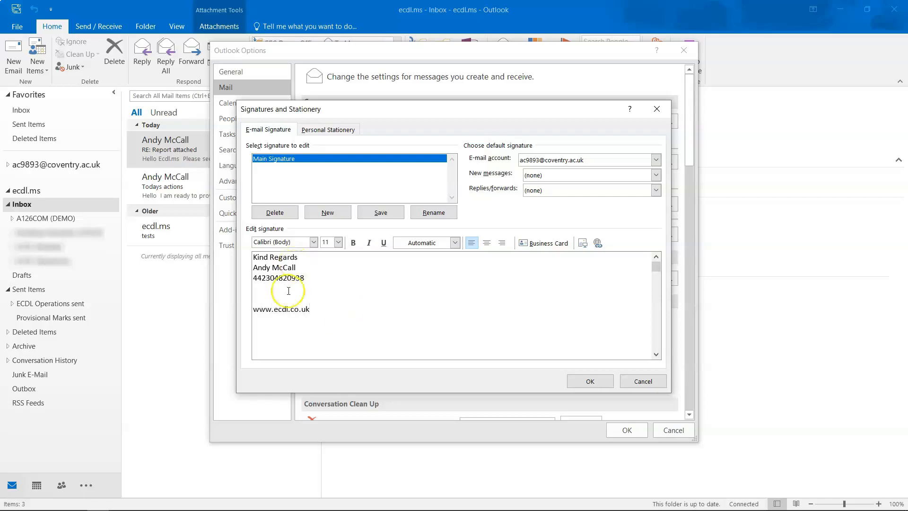
- Format the entire signature text in bold Arial Black at size 22
mouse_move(313, 310)
left_mouse_down()
mouse_move(258, 305)
mouse_move(255, 258)
left_mouse_up()
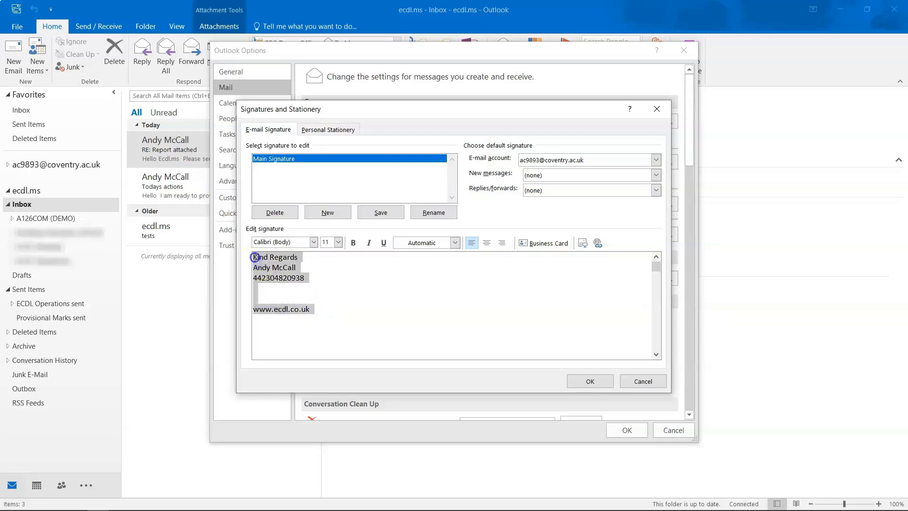
left_click(313, 242)
left_click(297, 331)
left_click(337, 242)
left_click(327, 327)
left_click(353, 243)
- Set the font colour of the selected signature text to a dark blue theme colour
left_click(454, 243)
left_click(435, 306)
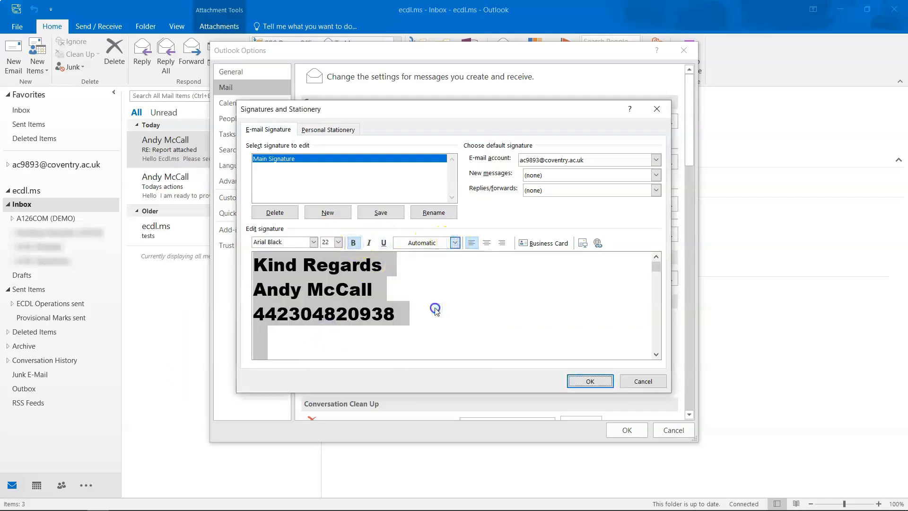
left_click(455, 243)
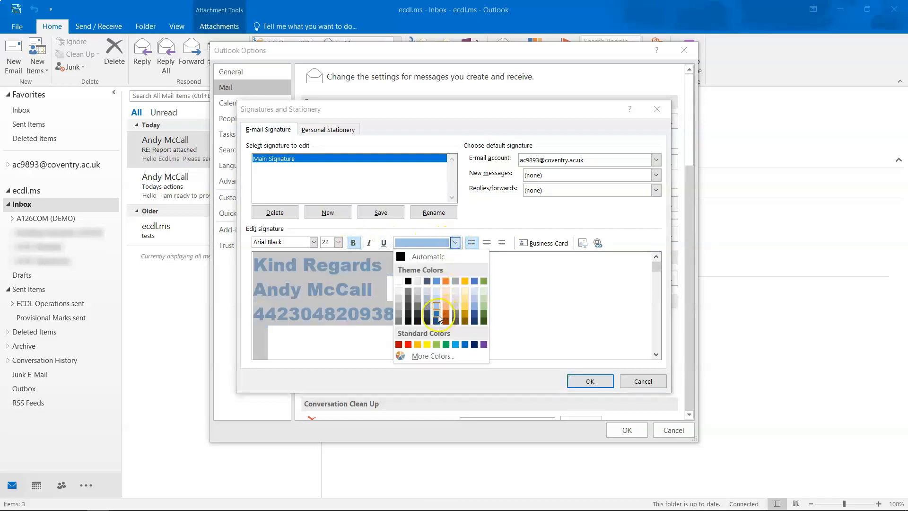
left_click(437, 315)
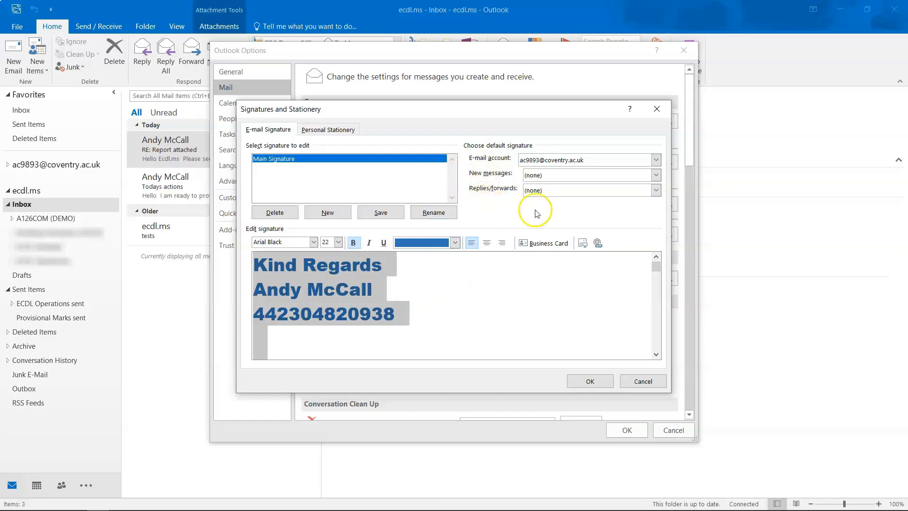
- Set Main Signature as the default for both new messages and replies/forwards, and save the options
left_click(656, 174)
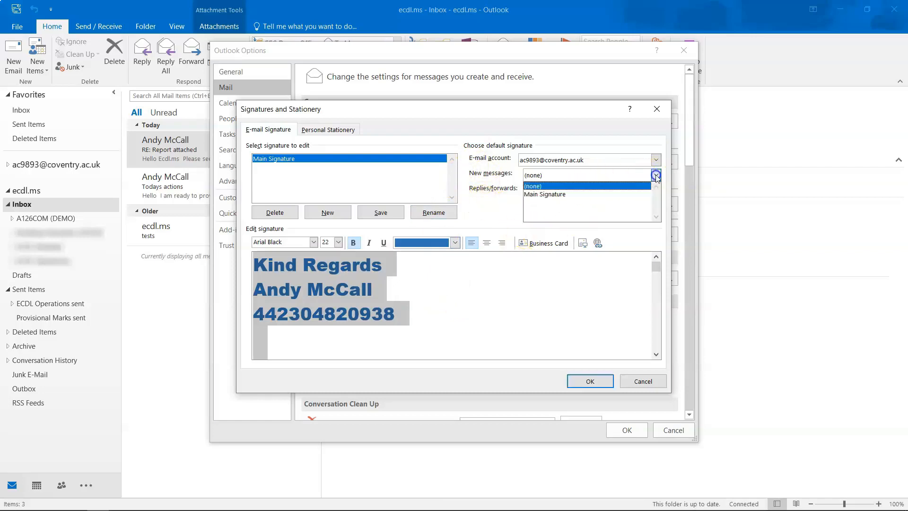
left_click(549, 194)
left_click(576, 190)
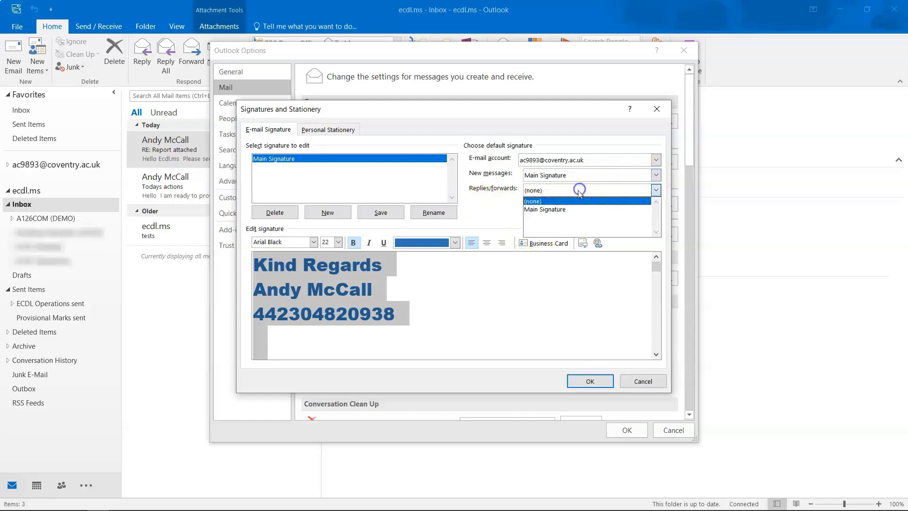
left_click(548, 209)
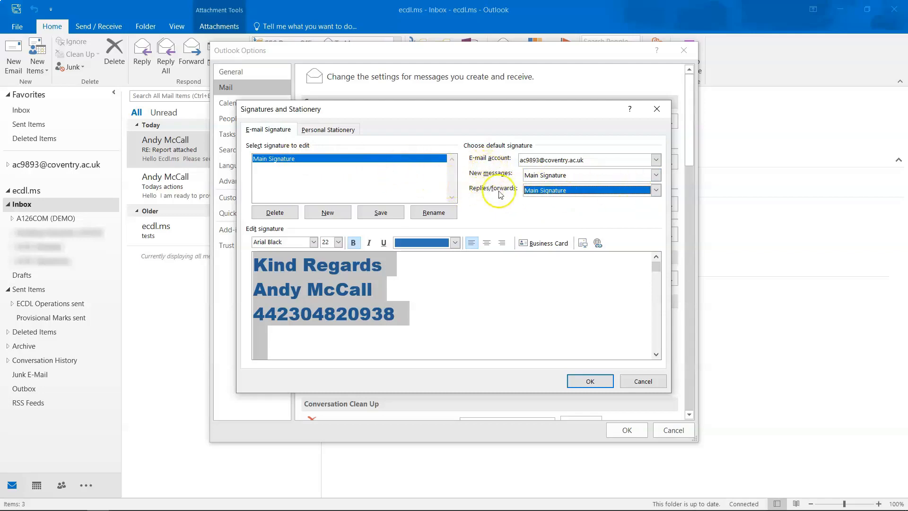
left_click(658, 175)
left_click(656, 176)
left_click(656, 191)
left_click(656, 196)
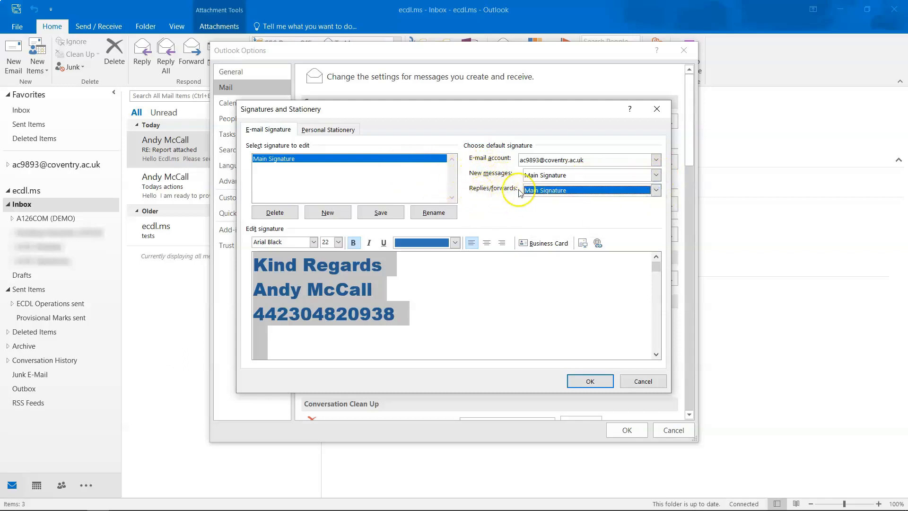
left_click(589, 381)
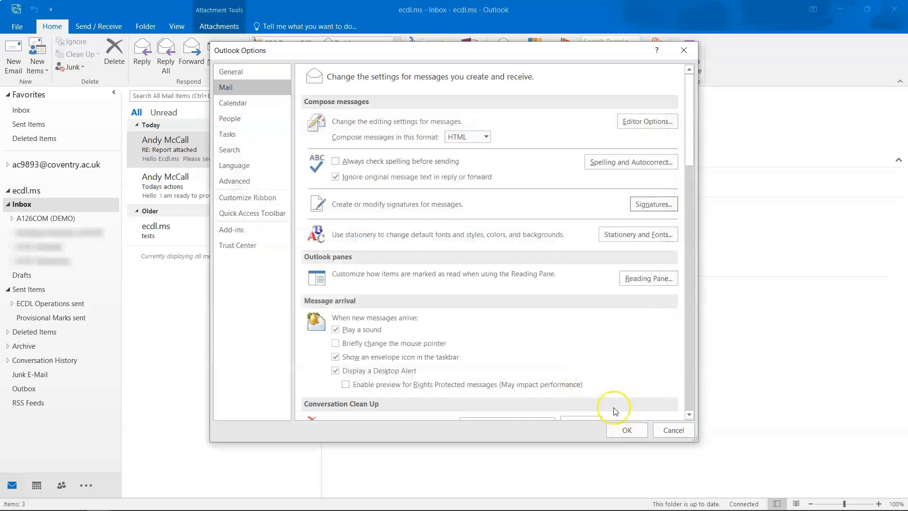
left_click(626, 430)
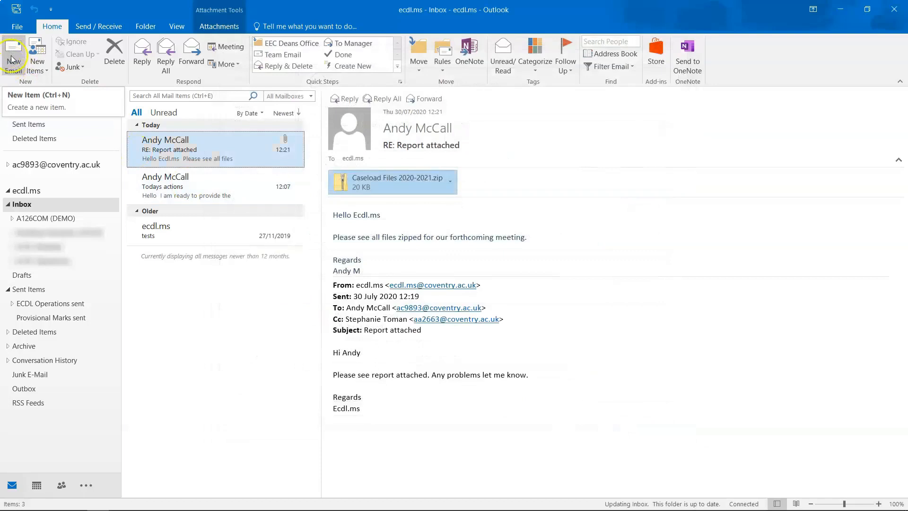
- Start a new e-mail in a maximised window, examine the inserted signature, and close the message without sending it
left_click(11, 61)
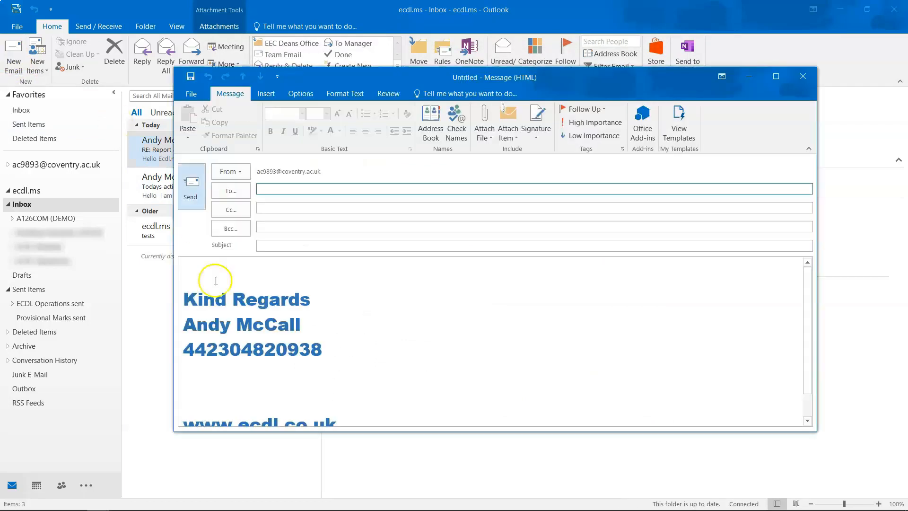
scroll(207, 379, "down", 1)
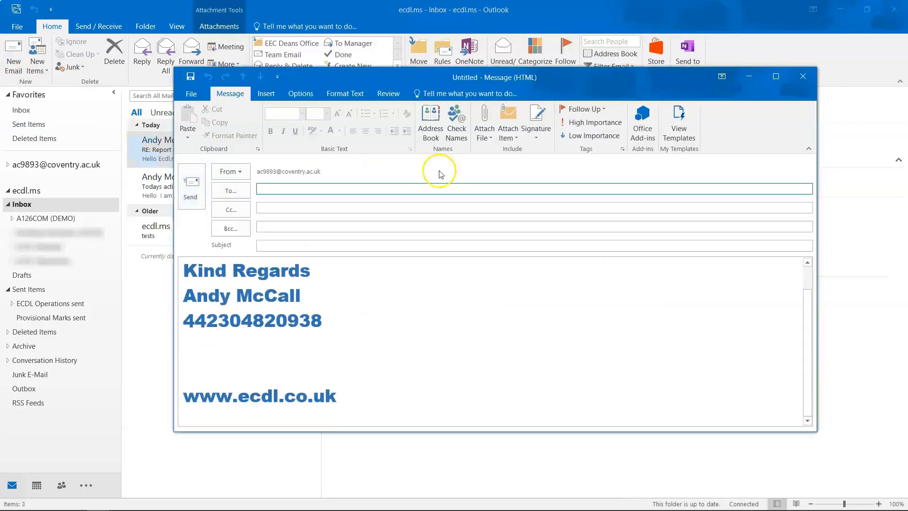
double_click(445, 85)
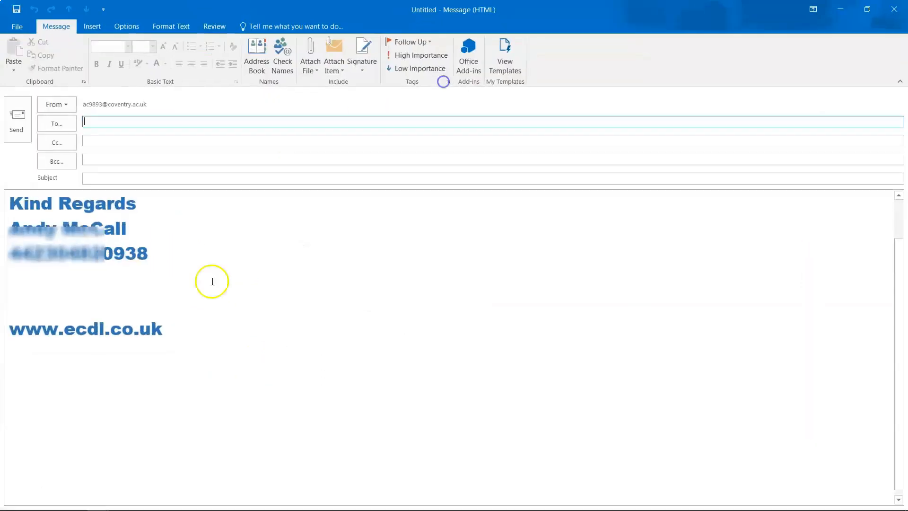
left_click(28, 204)
left_click(26, 326)
left_click(26, 300)
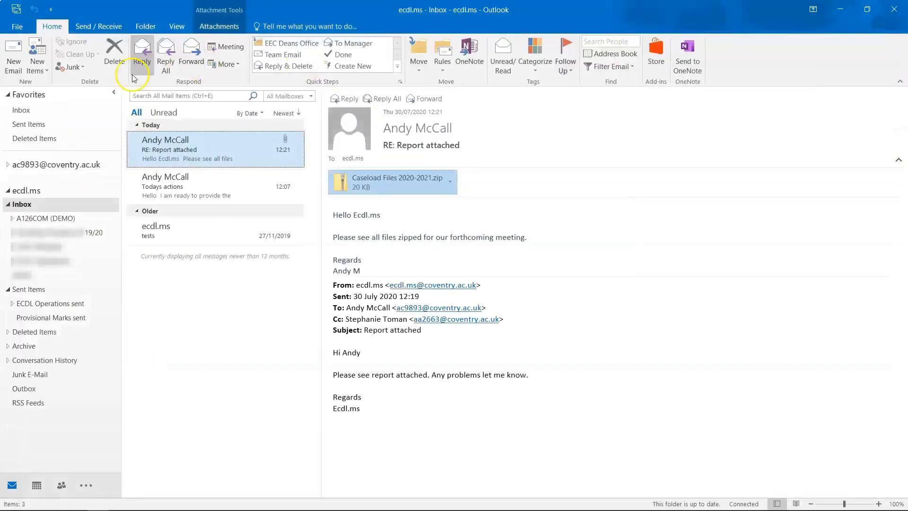
- Reopen the signature editor from the mail options
left_click(16, 26)
left_click(19, 178)
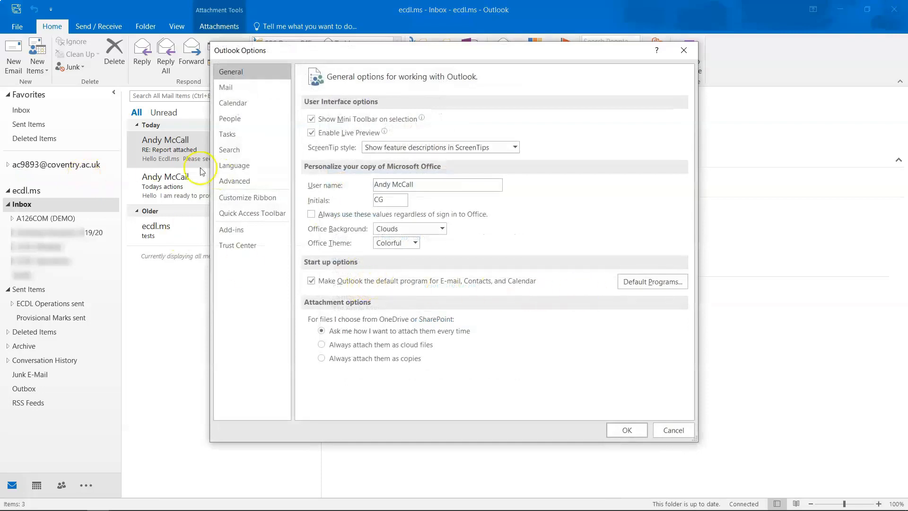
left_click(225, 90)
left_click(643, 204)
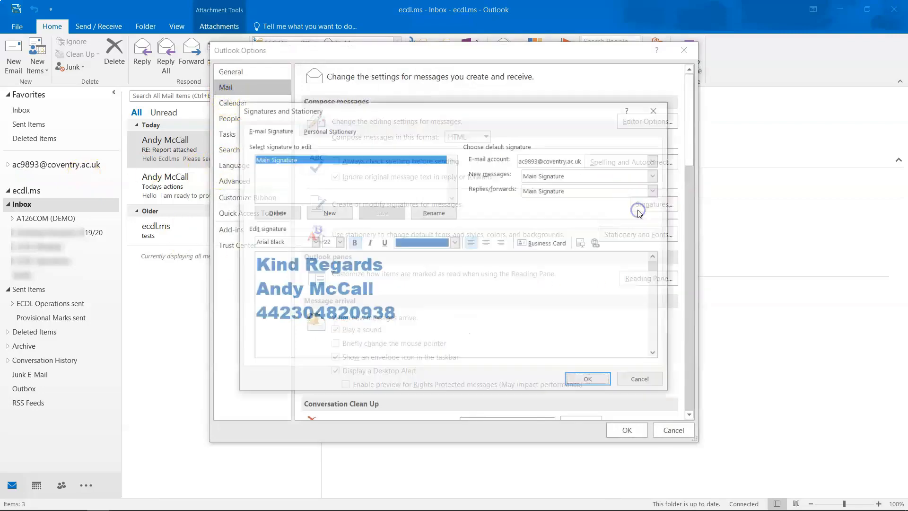
- Delete the website address from the end of Main Signature
left_click(409, 319)
key("ctrl+a")
left_click(473, 290)
left_click(657, 325)
left_click_drag(435, 314, 192, 291)
key("Delete")
left_click(331, 300)
left_click(654, 274)
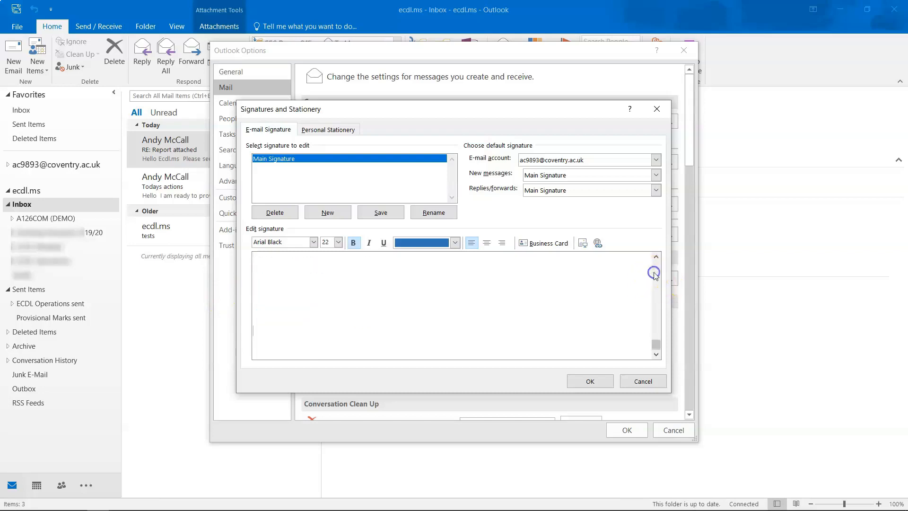
left_click(654, 266)
- Set the greeting, name and phone number lines of Main Signature to size 18 and save the signature
left_click_drag(445, 310, 211, 240)
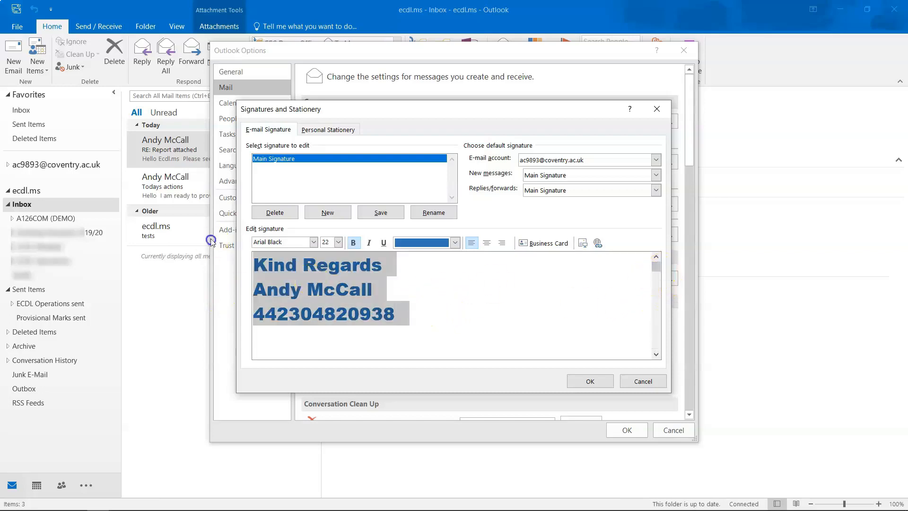
left_click(339, 242)
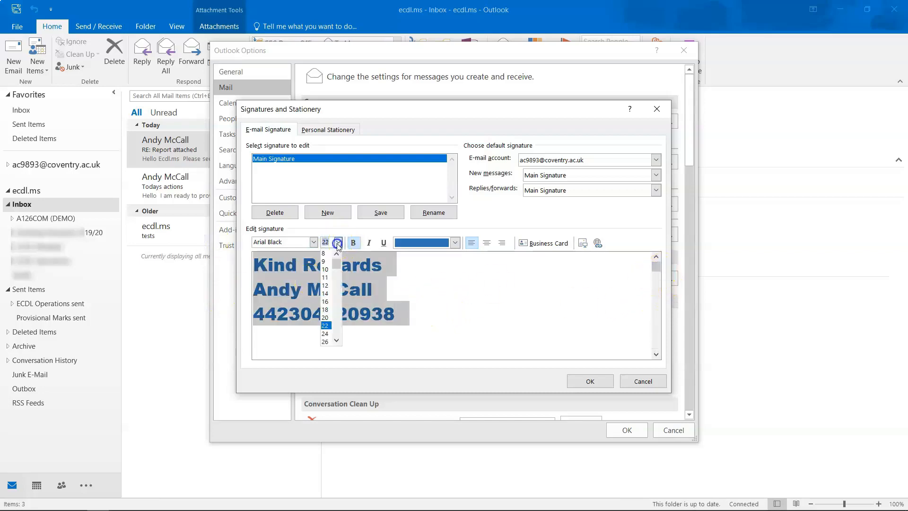
left_click(326, 309)
left_click(590, 381)
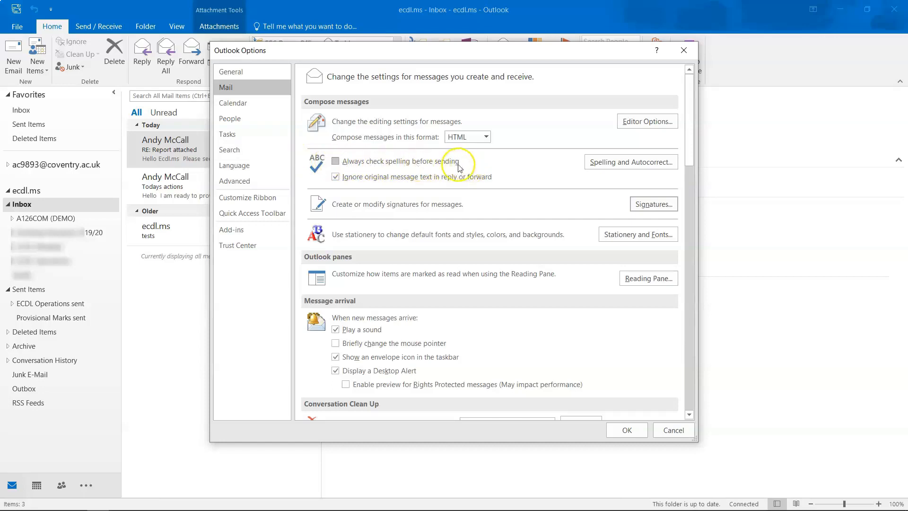
- Try turning on "Always check spelling before sending" and close the mail options without applying it
left_click(335, 161)
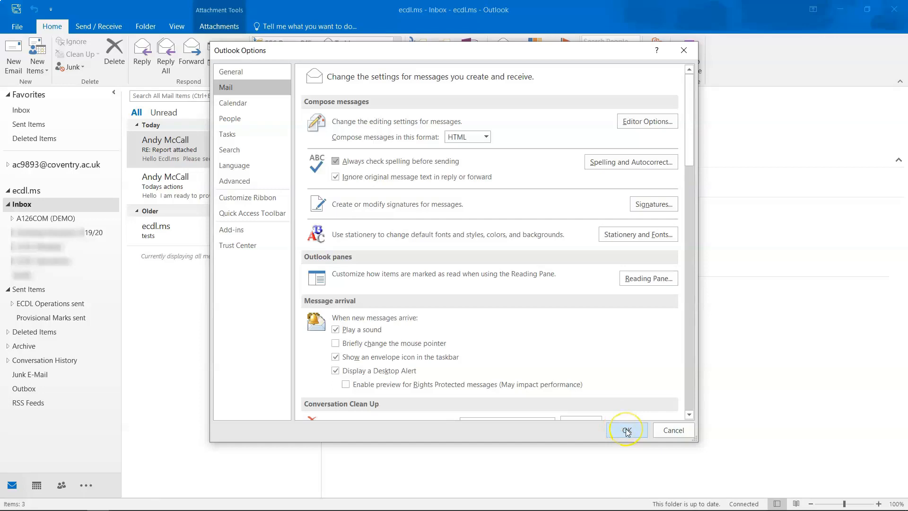
left_click(336, 161)
left_click(672, 430)
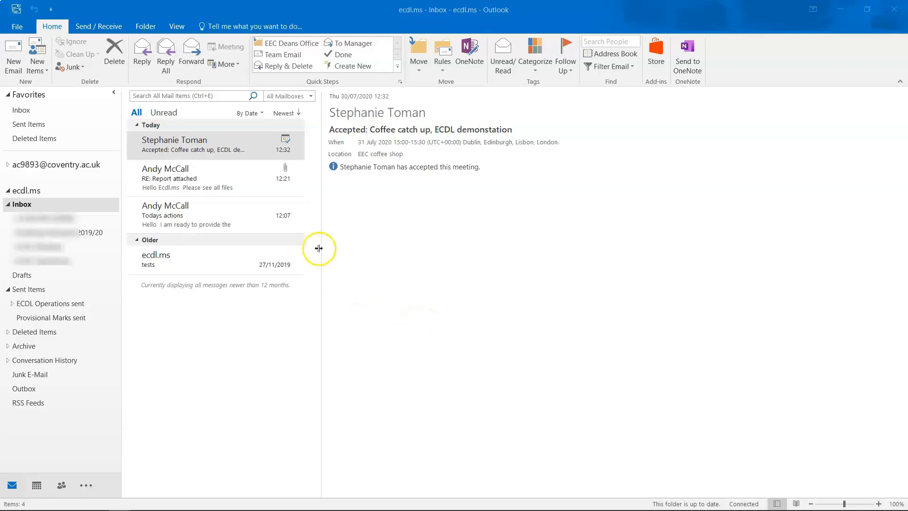
- View the Automatic Replies (Out of Office) settings of the account, leave them without making changes and return to the inbox
left_click(17, 28)
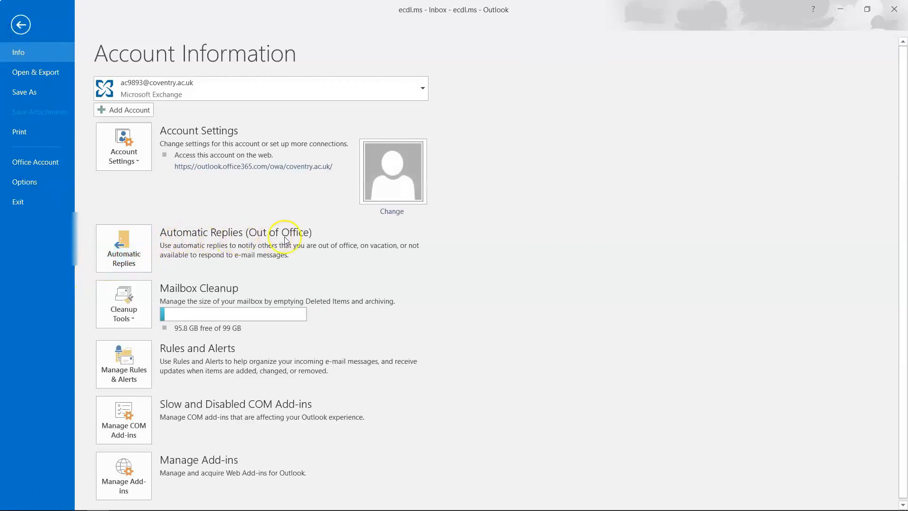
left_click(125, 242)
left_click(574, 401)
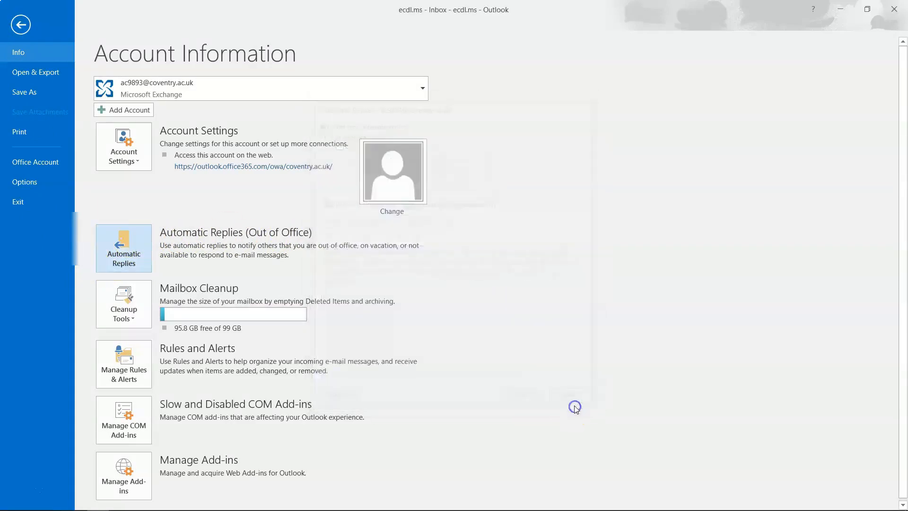
left_click(122, 246)
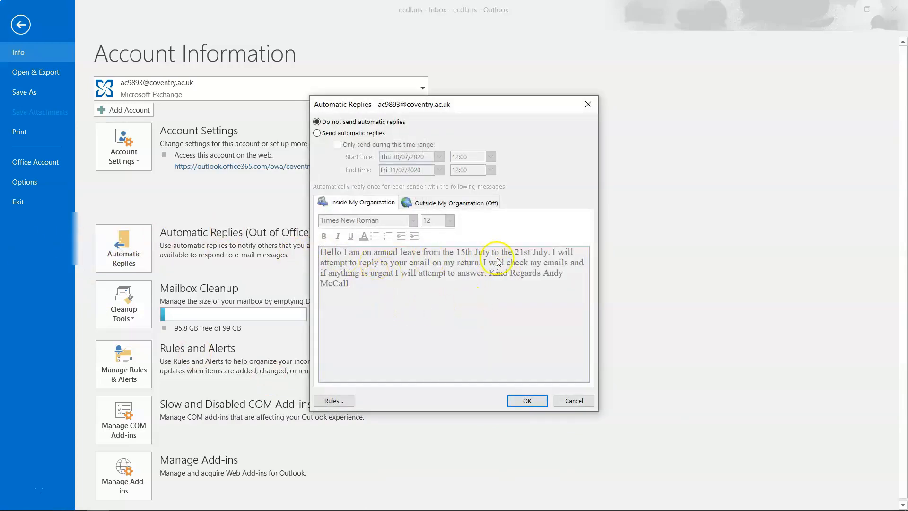
left_click(563, 400)
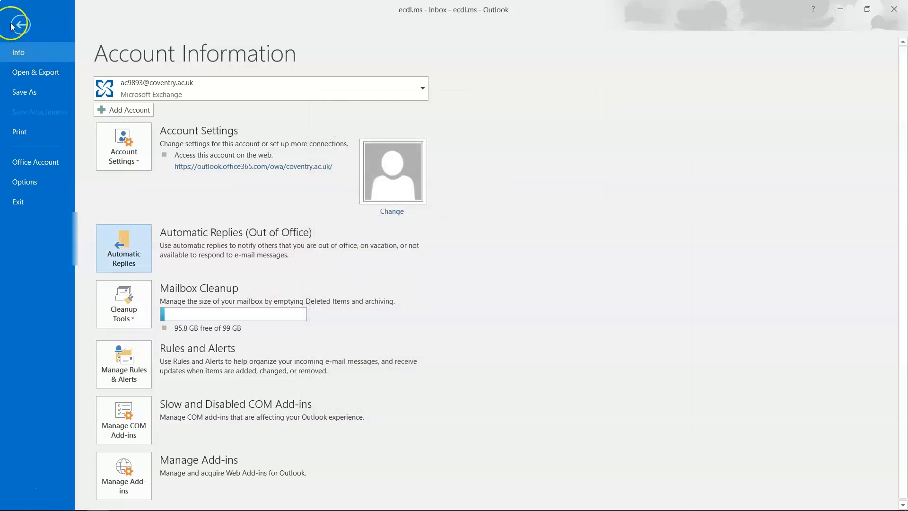
left_click(12, 26)
left_click(13, 24)
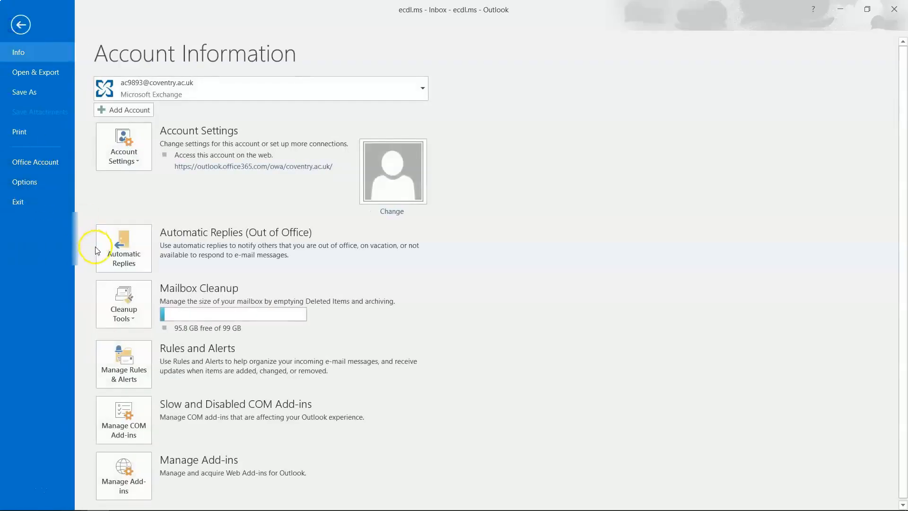
left_click(20, 25)
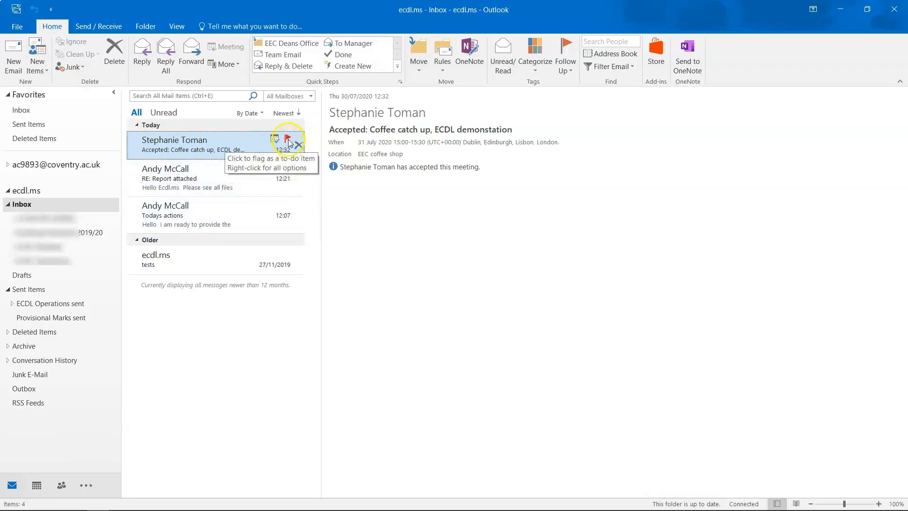
- Try flagging the "Accepted: Coffee catch up, ECDL demonstation" message and marking it complete, and clear its flag
left_click(288, 139)
left_click(288, 142)
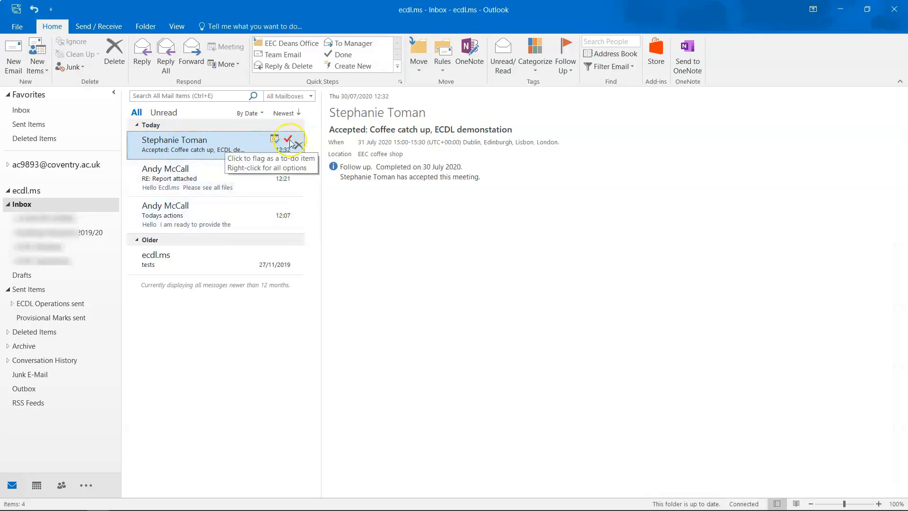
right_click(289, 143)
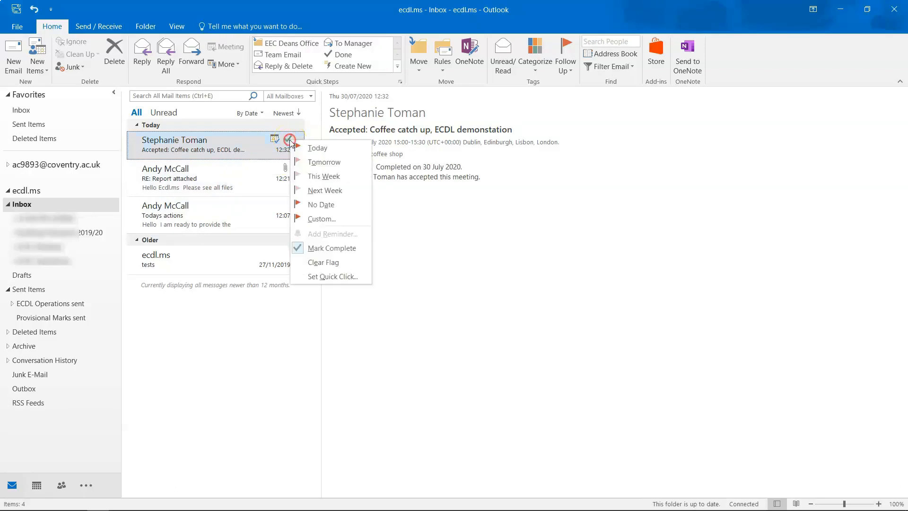
left_click(309, 263)
- Flag the "Todays actions" message for follow-up today and look through its other follow-up date options
left_click(287, 205)
left_click(289, 211)
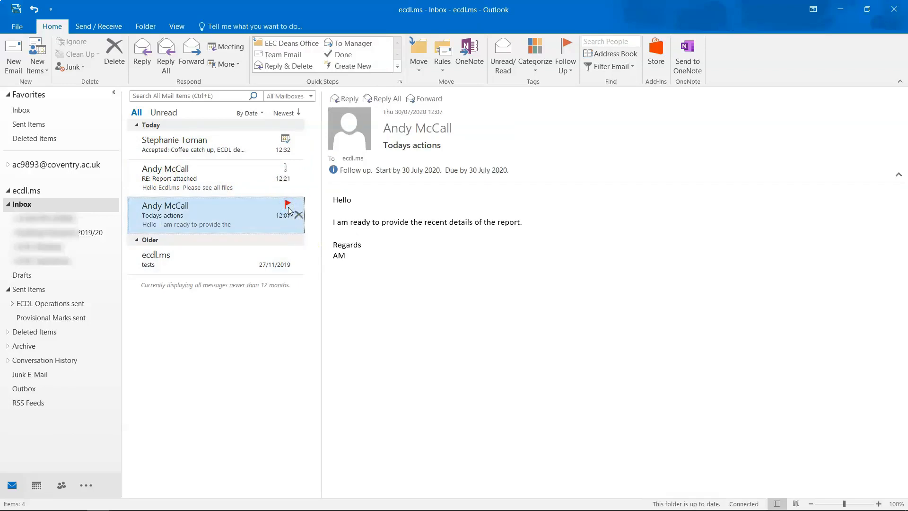
left_click(250, 208)
right_click(251, 208)
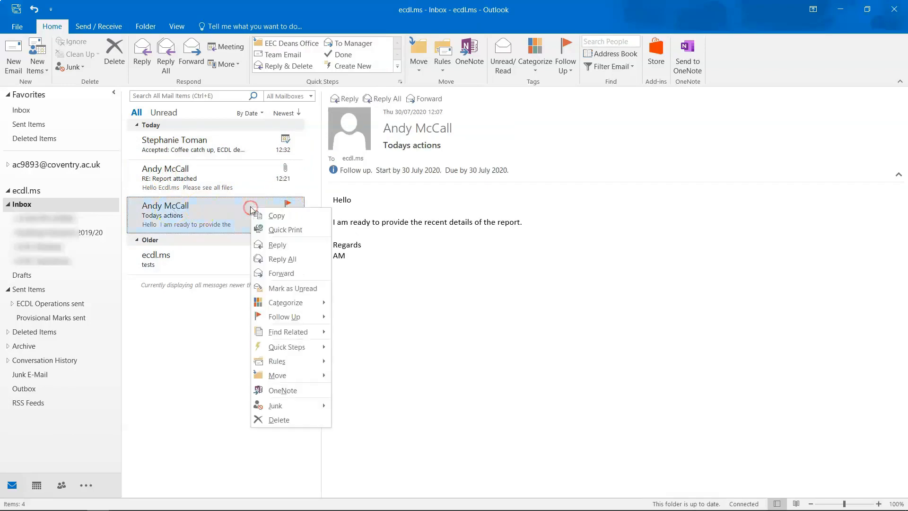
left_click(273, 318)
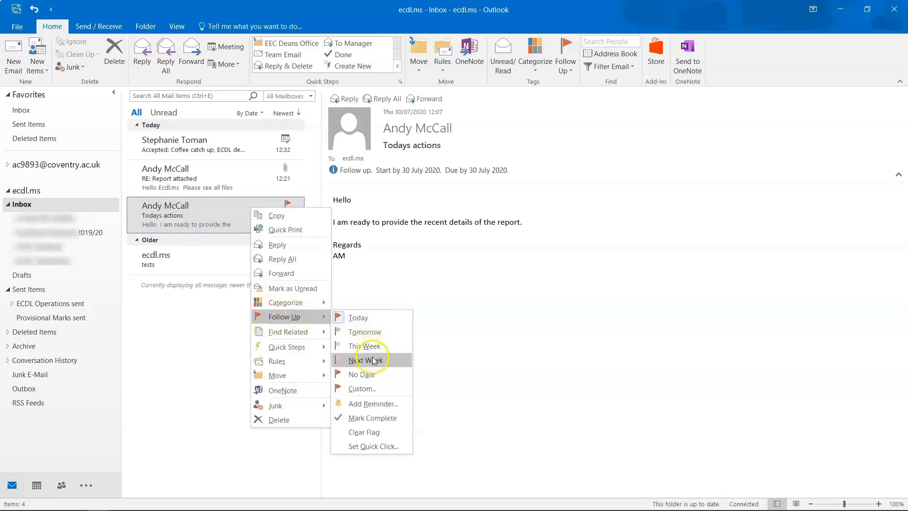
left_click(497, 291)
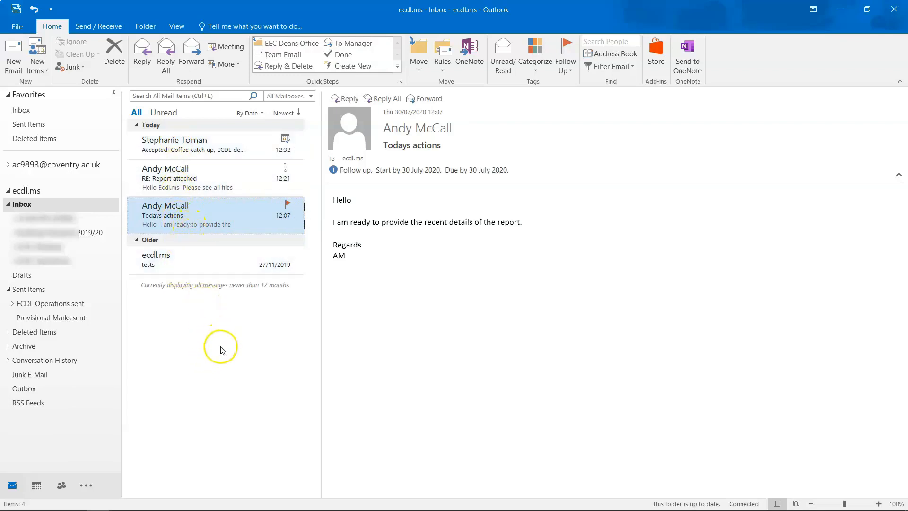
- Try marking the "Todays actions" message as unread and set it back to read
right_click(209, 212)
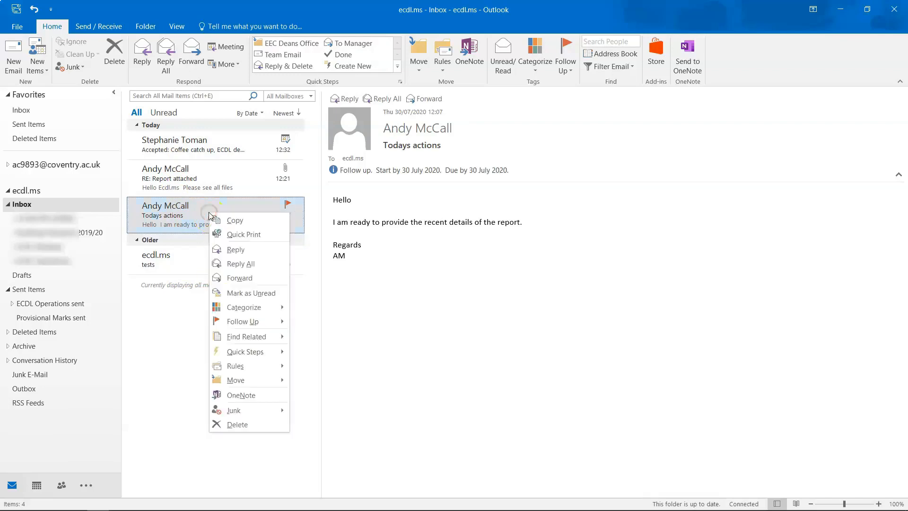
left_click(232, 293)
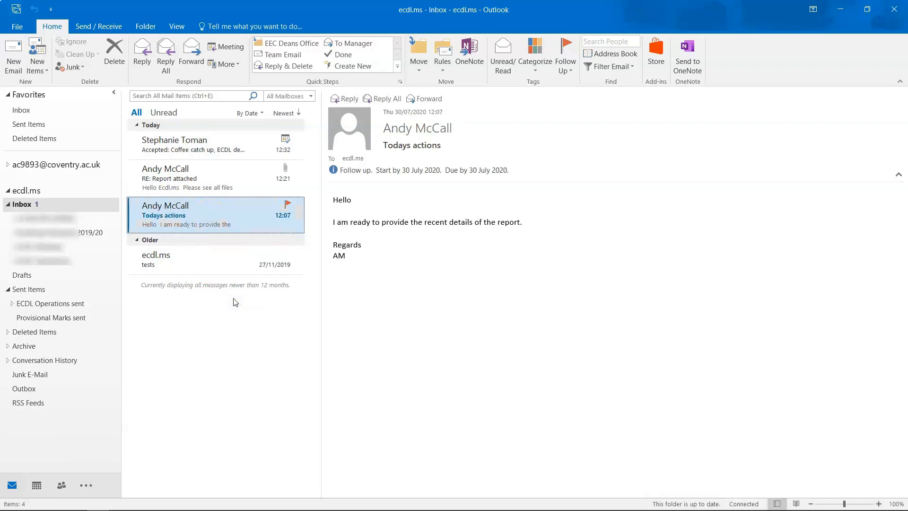
left_click(223, 211)
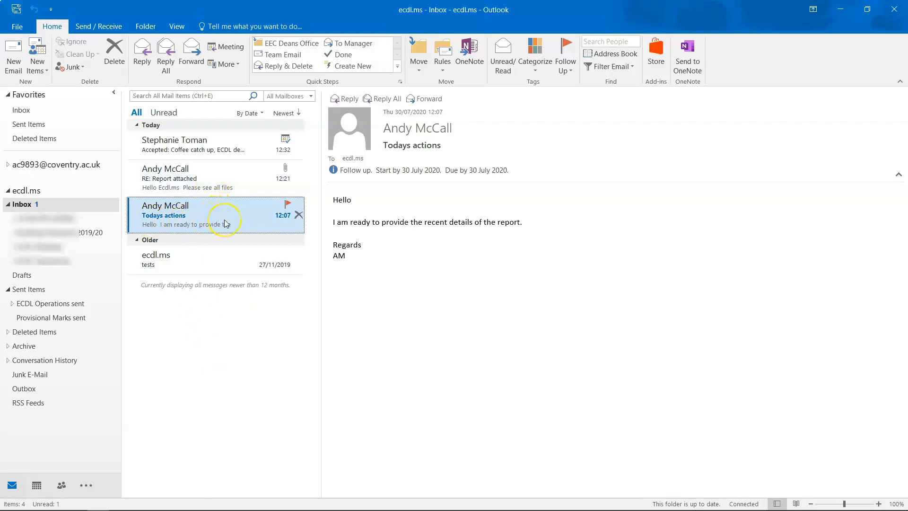
right_click(224, 219)
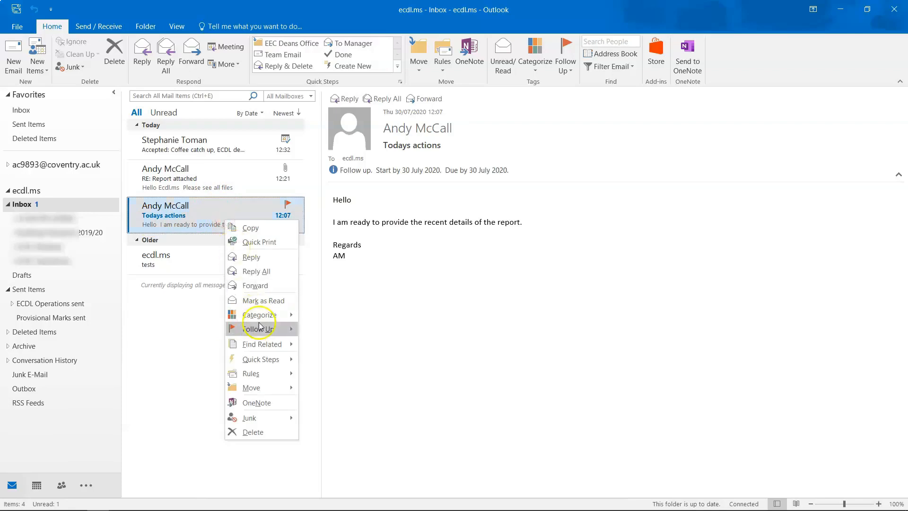
left_click(256, 302)
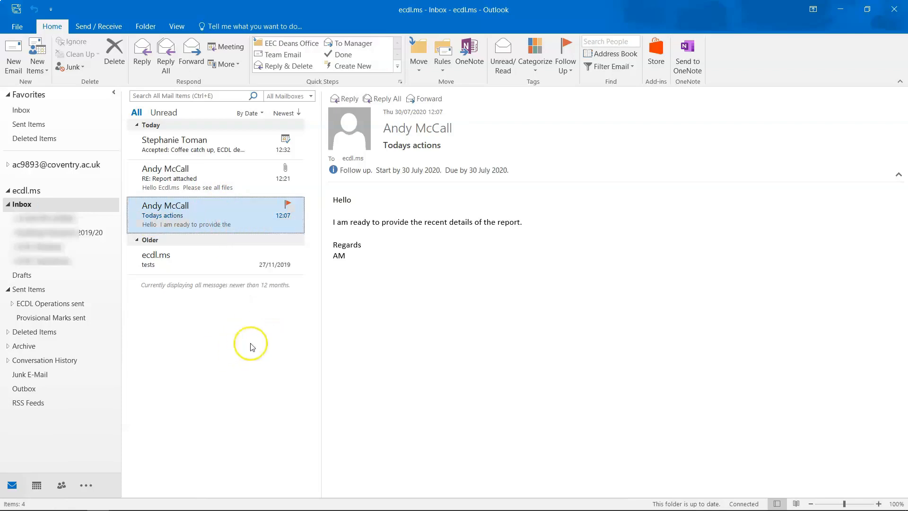
- Try the reading pane in the Bottom layout, switch it back to Right and return to the main mail commands
left_click(182, 28)
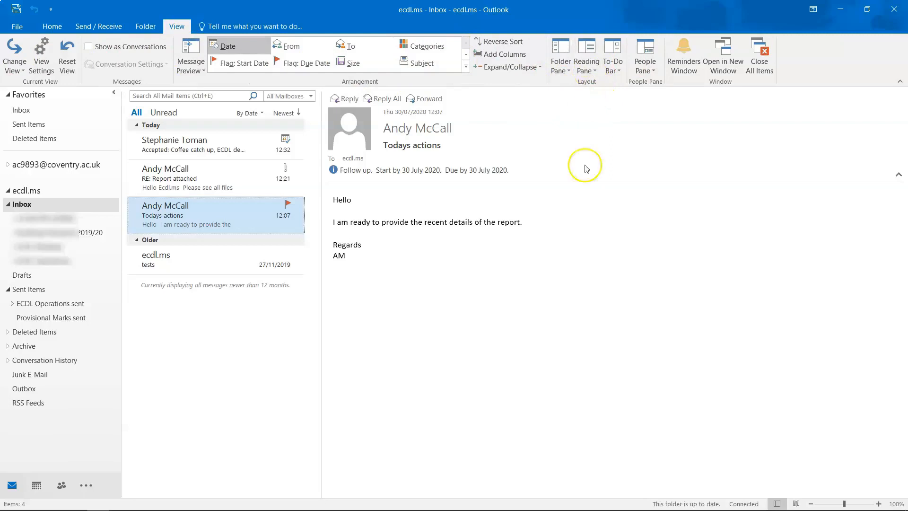
left_click(586, 66)
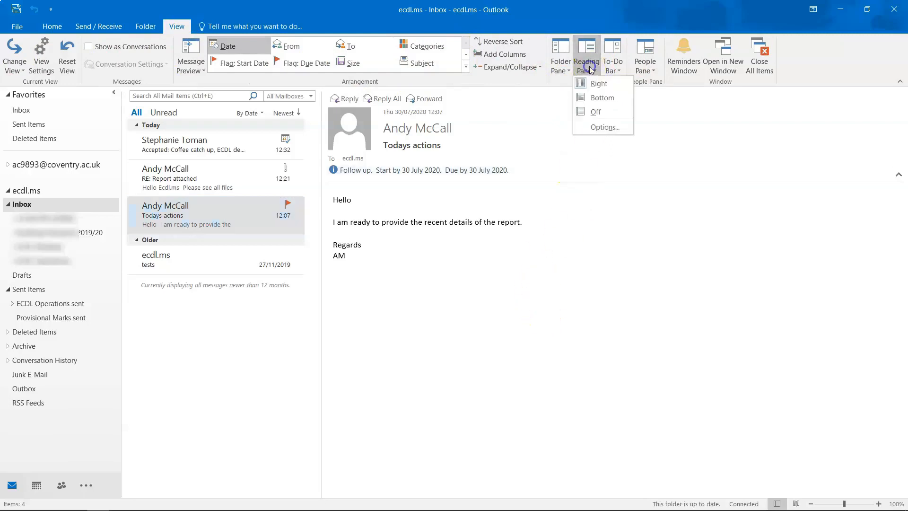
left_click(602, 97)
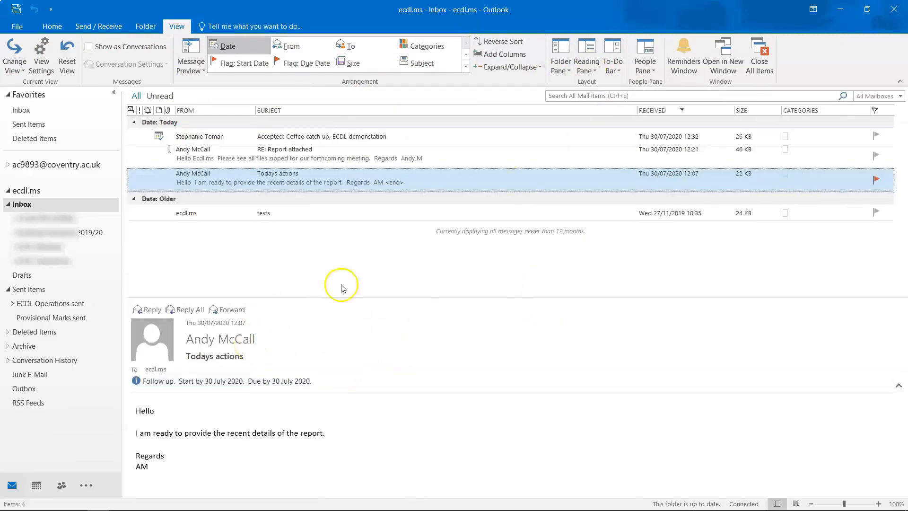
left_click(586, 66)
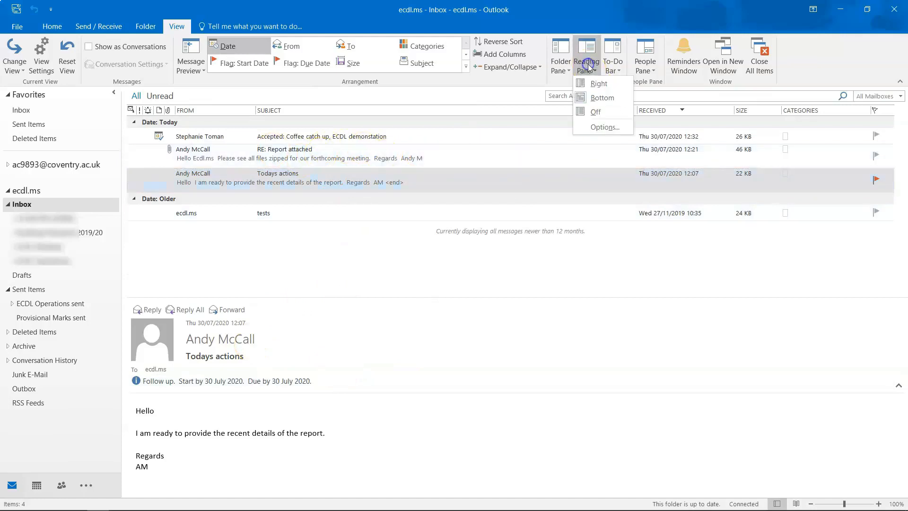
left_click(590, 87)
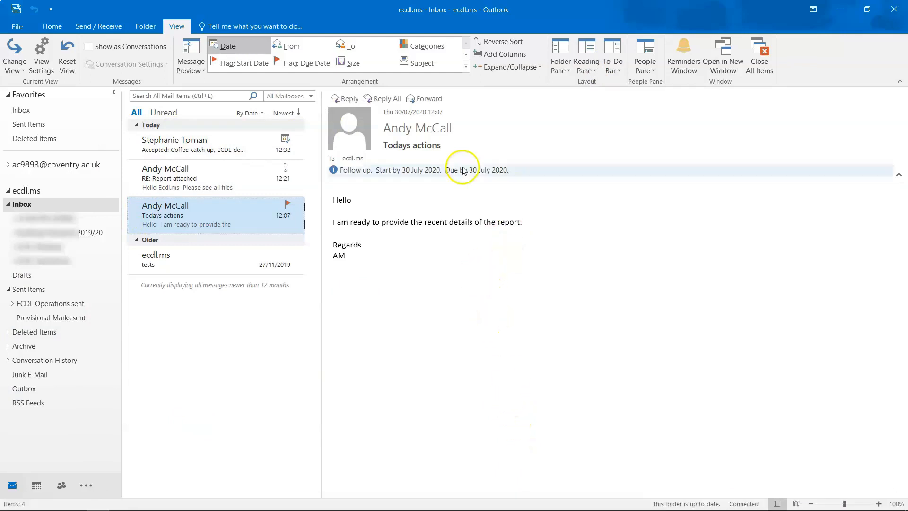
left_click(49, 26)
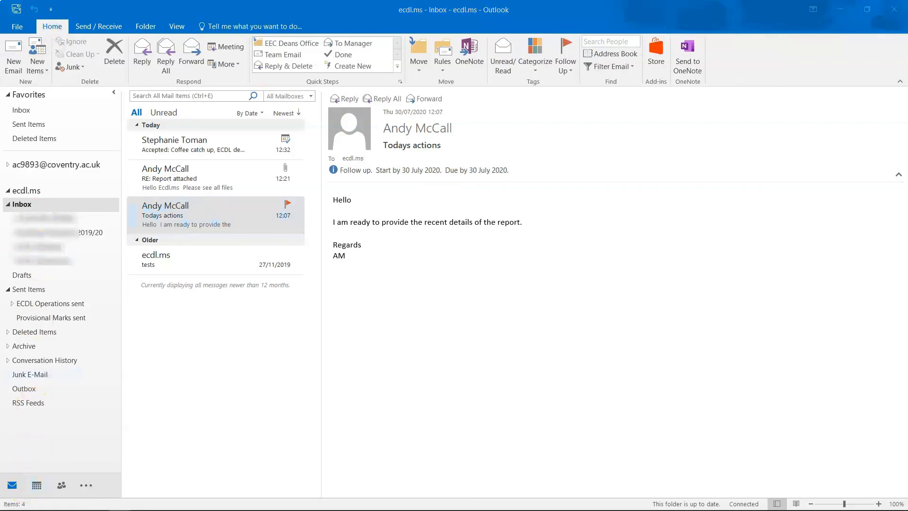